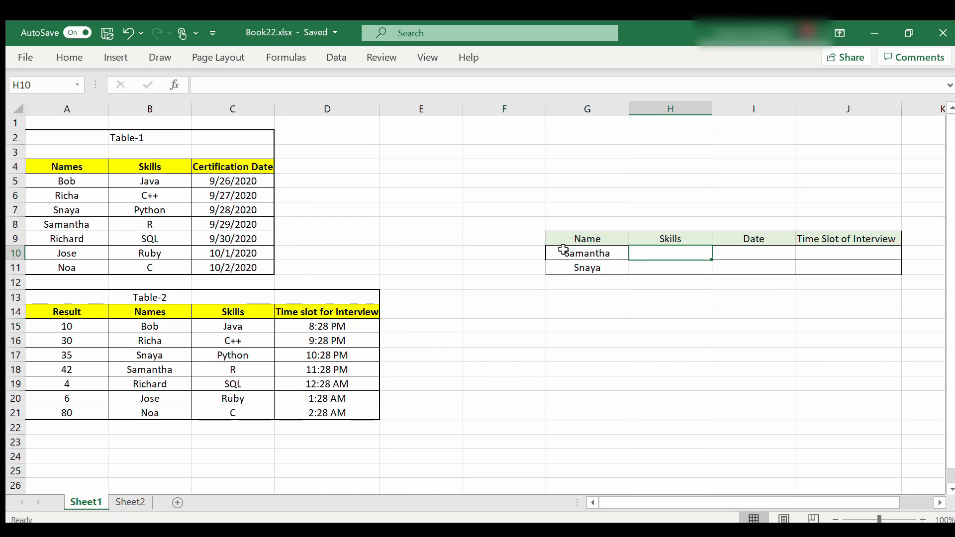
pyautogui.click(564, 249)
pyautogui.click(666, 253)
pyautogui.click(754, 255)
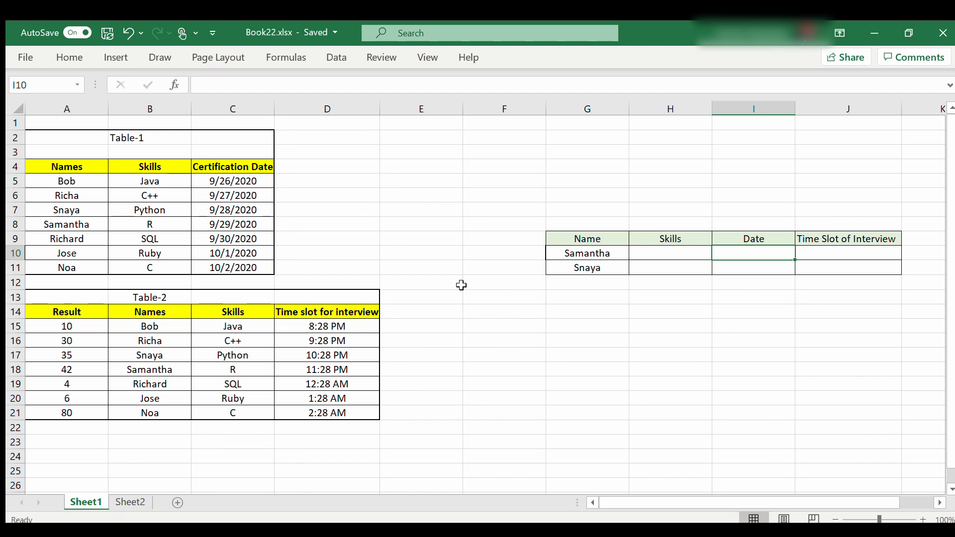
# Step: Enter =VLOOKUP(G10,A4:B11,2,FALSE) in H10 to look up the first person's skill from Table-1
pyautogui.click(643, 252)
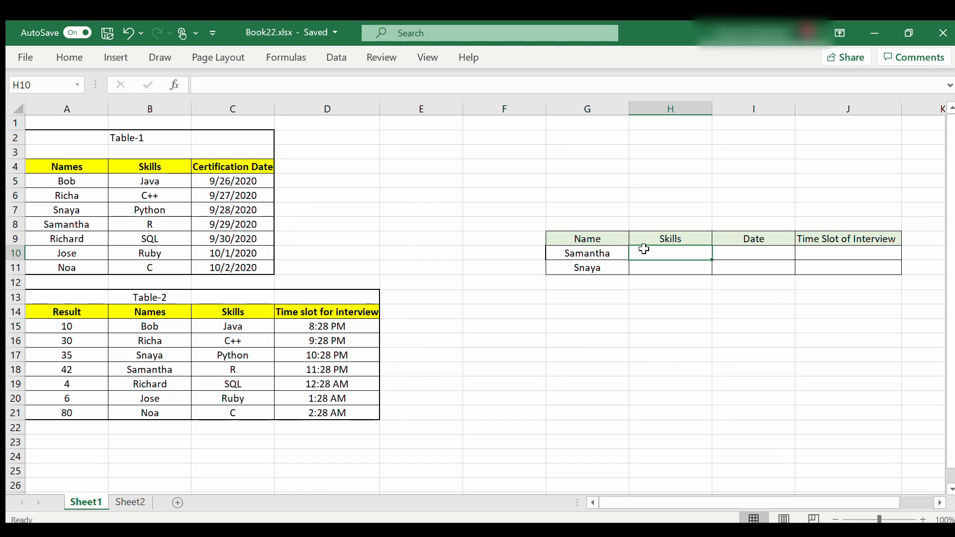
pyautogui.write('=v')
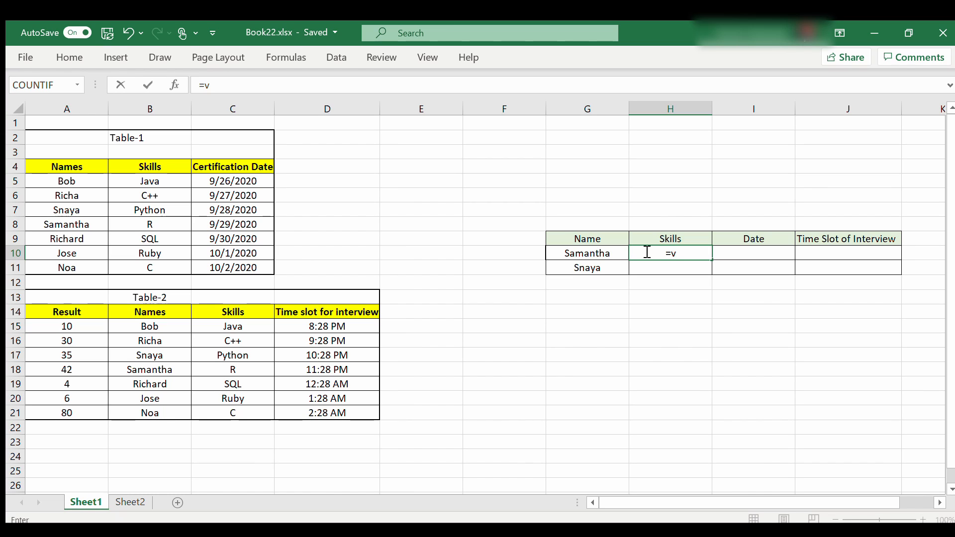
pyautogui.write('l')
pyautogui.press('Tab')
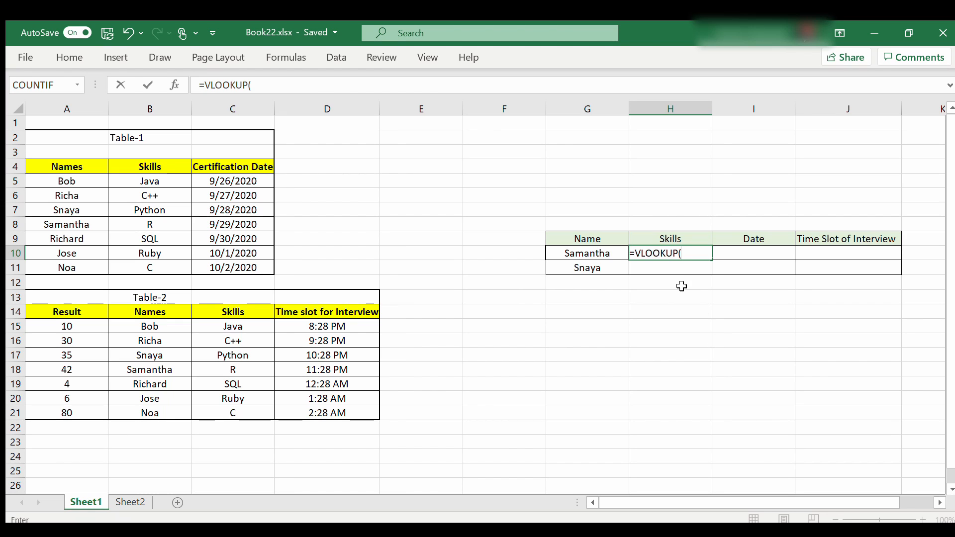
pyautogui.click(603, 251)
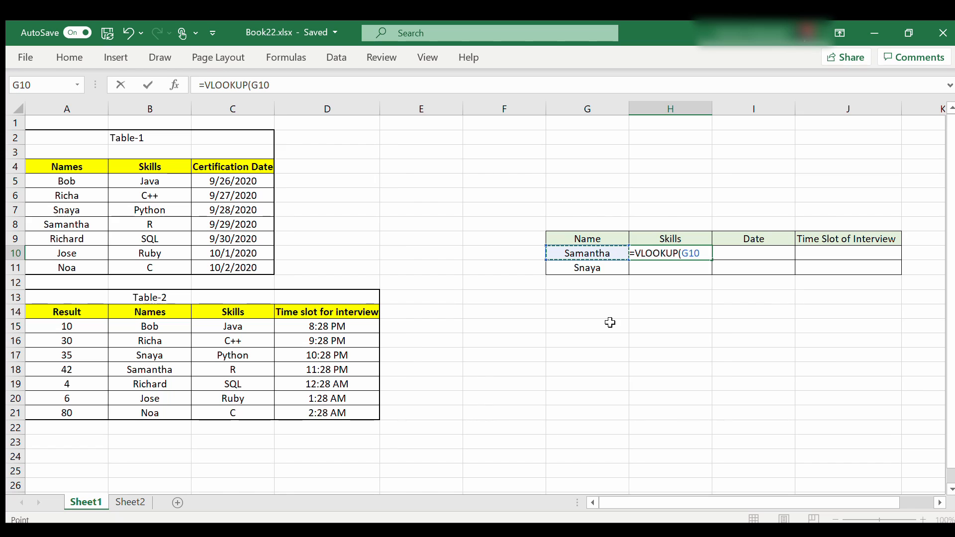
pyautogui.write(',')
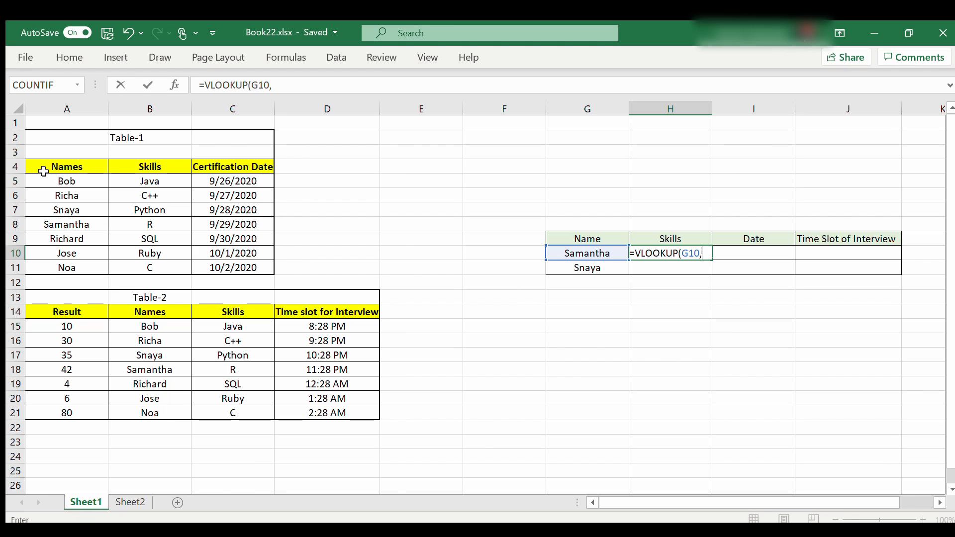
pyautogui.moveTo(43, 164); pyautogui.dragTo(163, 267)
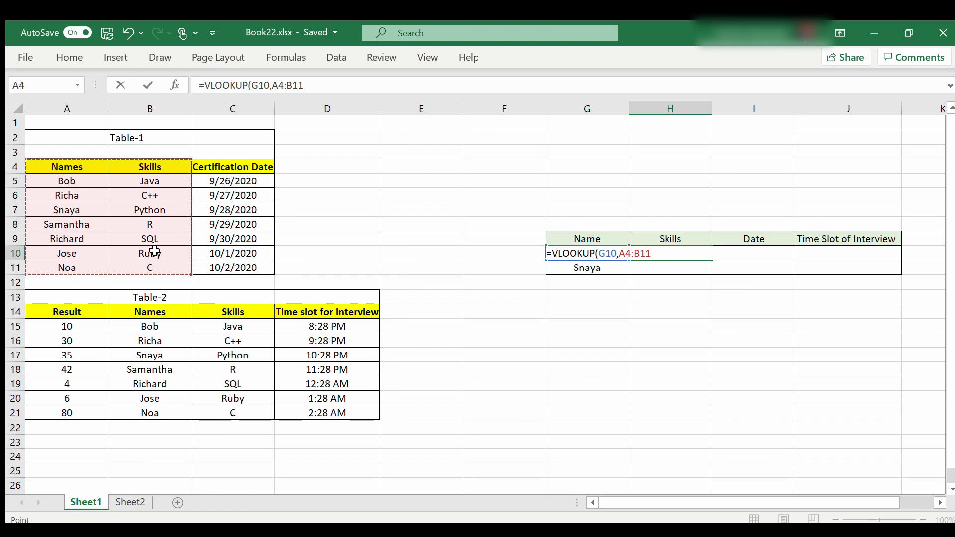
pyautogui.write(',')
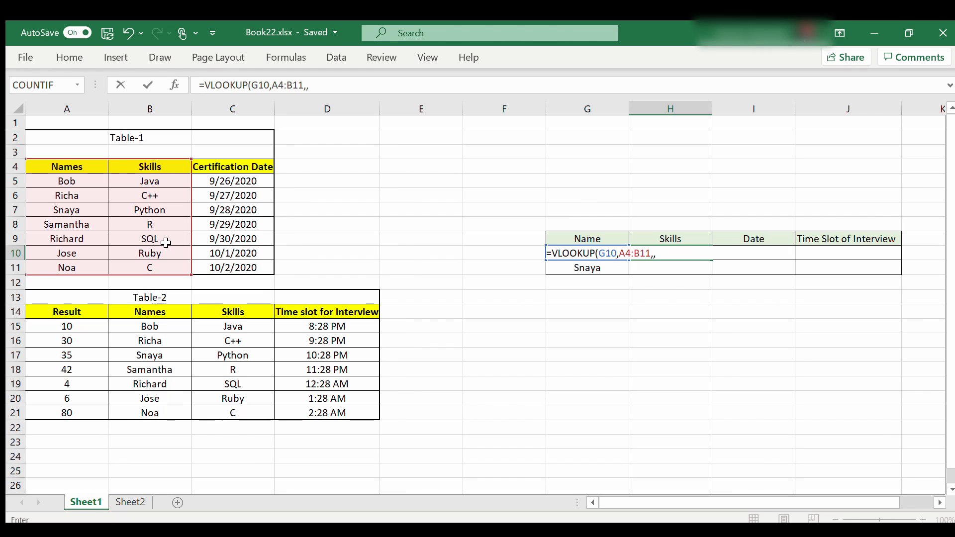
pyautogui.write('2')
pyautogui.write('LSE')
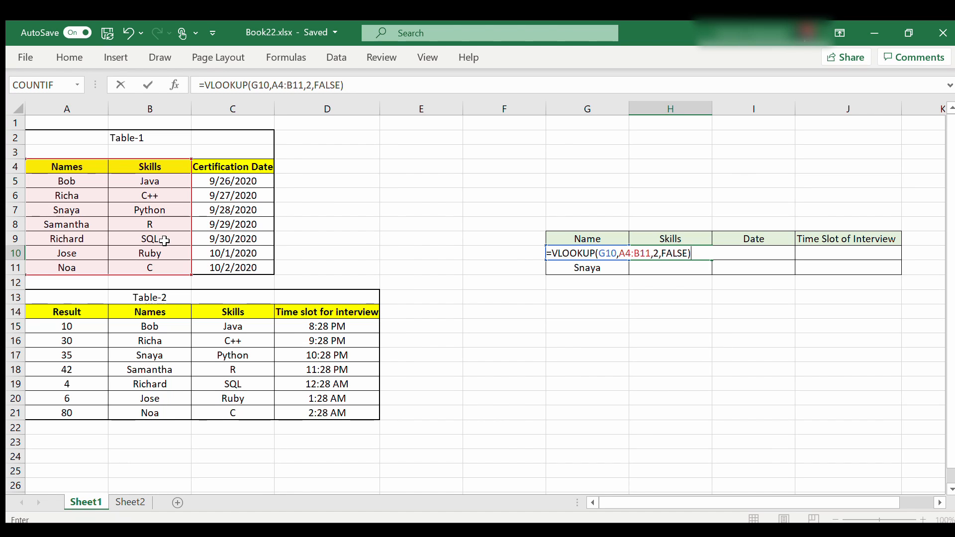
pyautogui.press('Return')
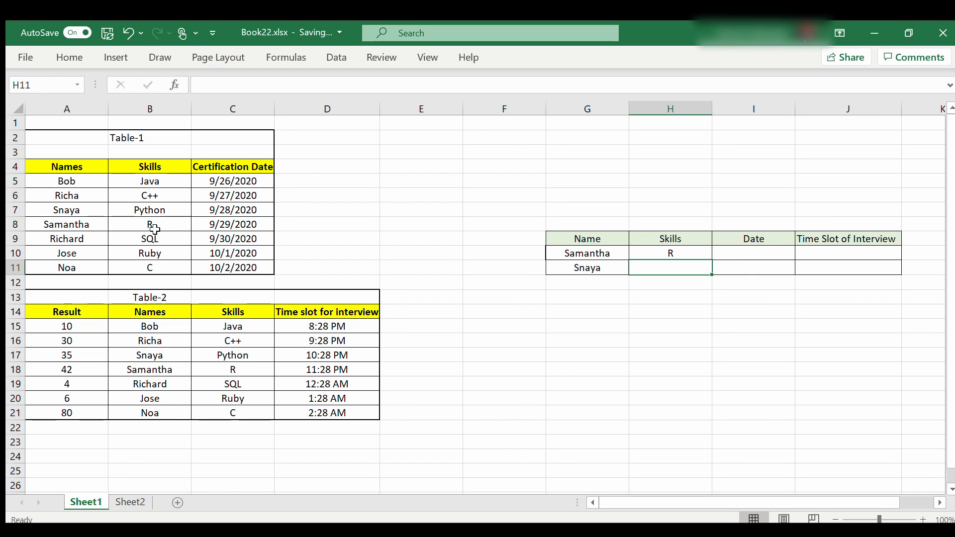
pyautogui.click(694, 254)
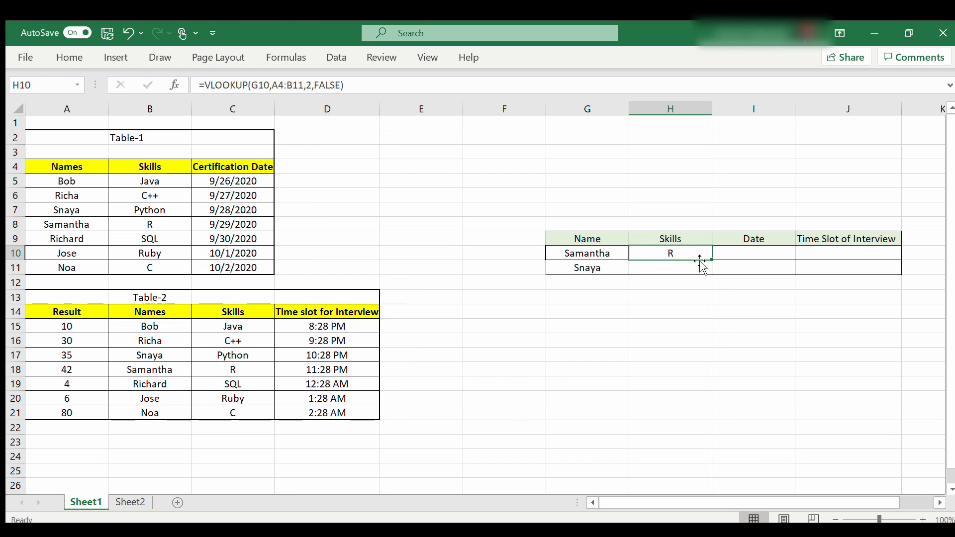
# Step: Enter =VLOOKUP(G10,A4:C11,3,FALSE) in I10 to look up the first person's certification date from Table-1
pyautogui.click(732, 251)
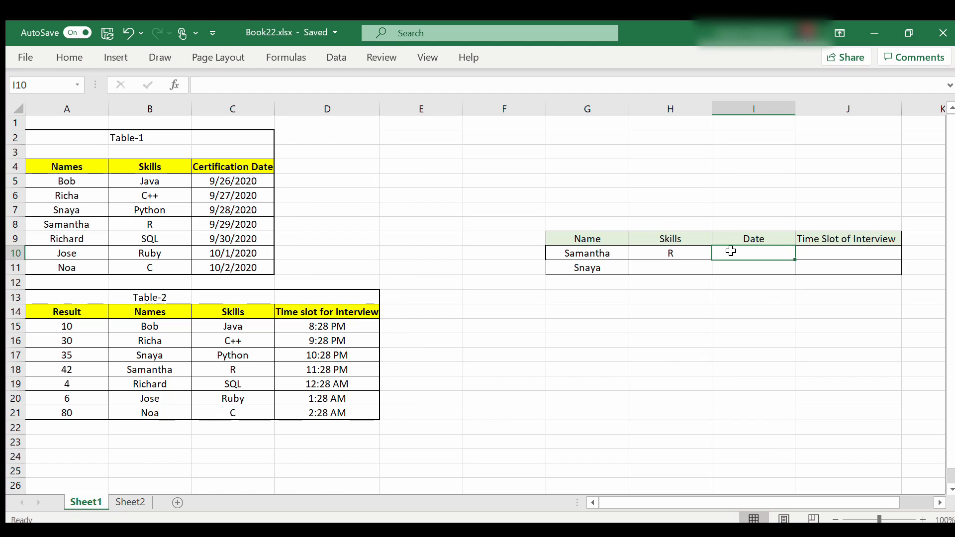
pyautogui.write('=v')
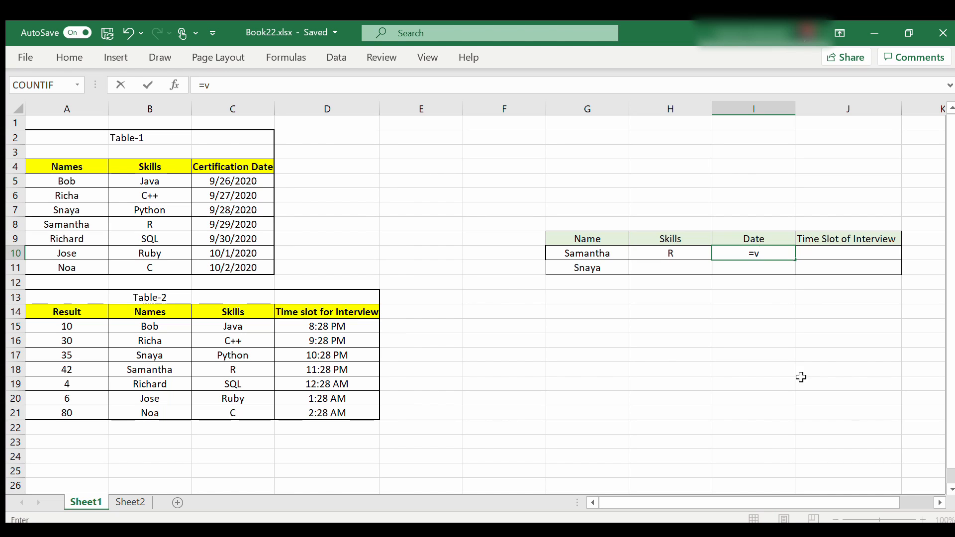
pyautogui.press('Tab')
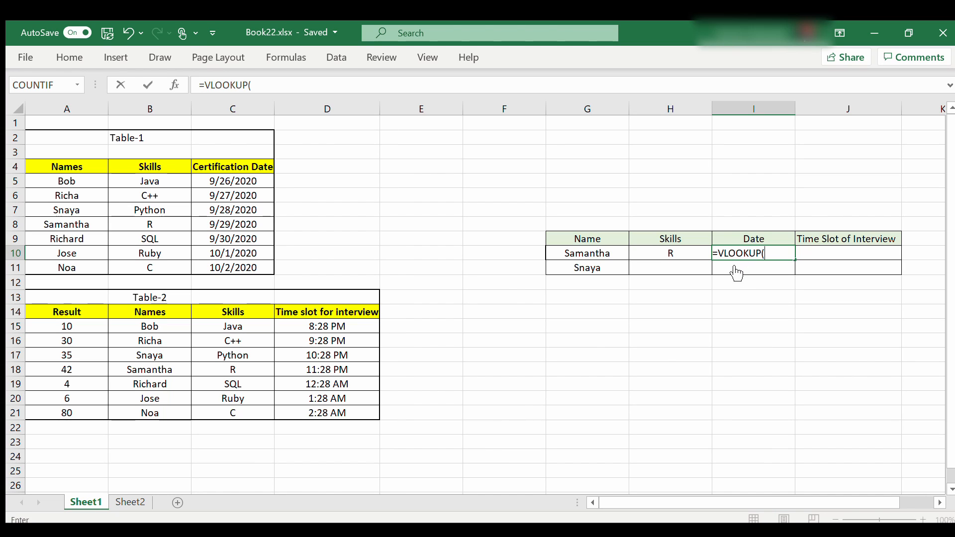
pyautogui.click(592, 253)
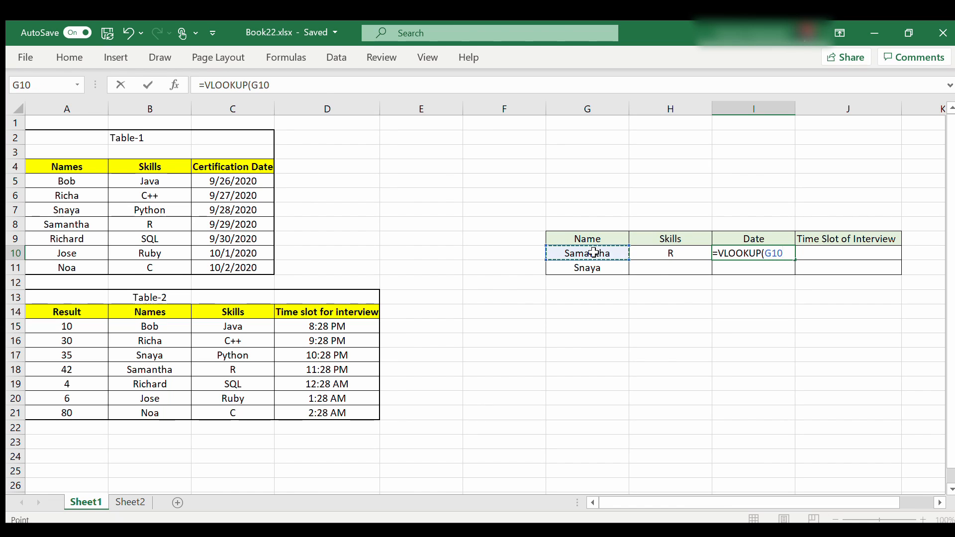
pyautogui.write(',')
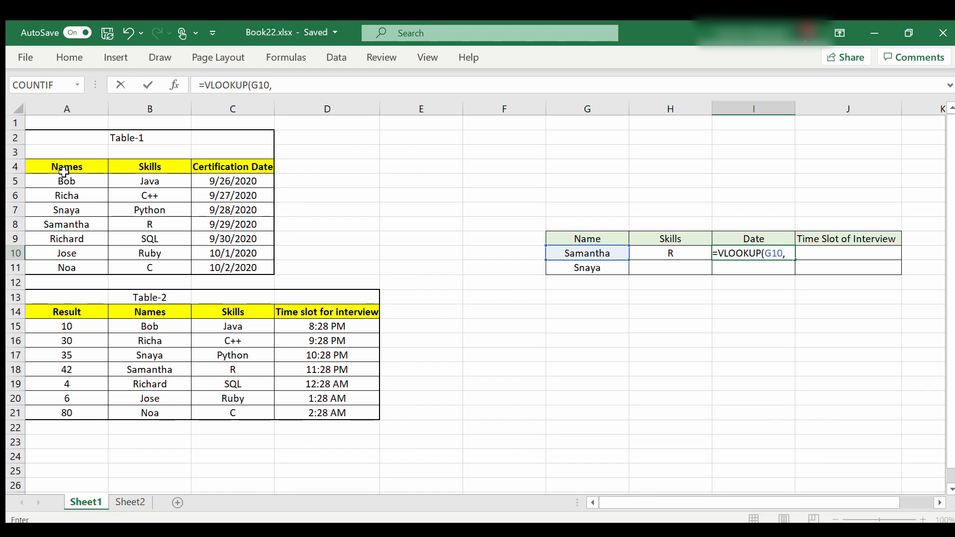
pyautogui.moveTo(33, 166); pyautogui.dragTo(239, 268)
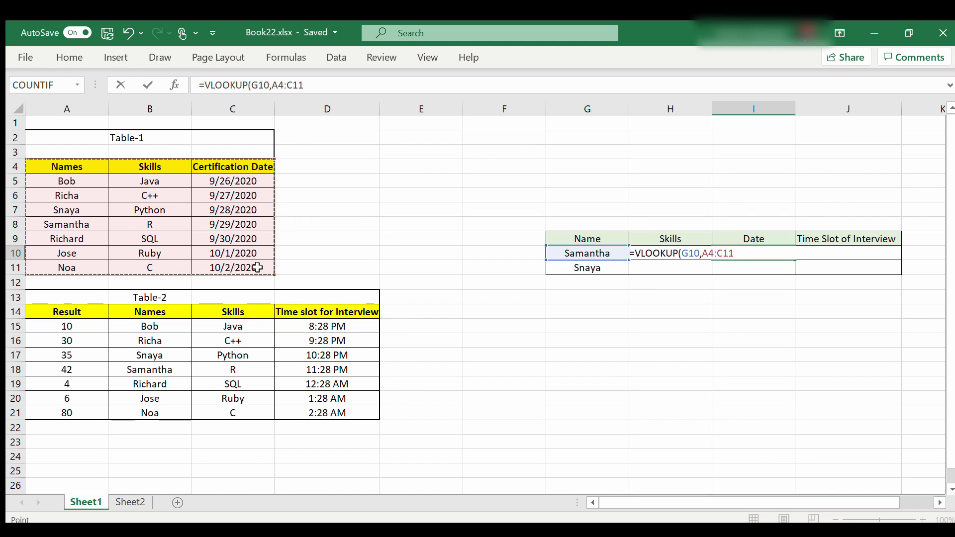
pyautogui.write(',')
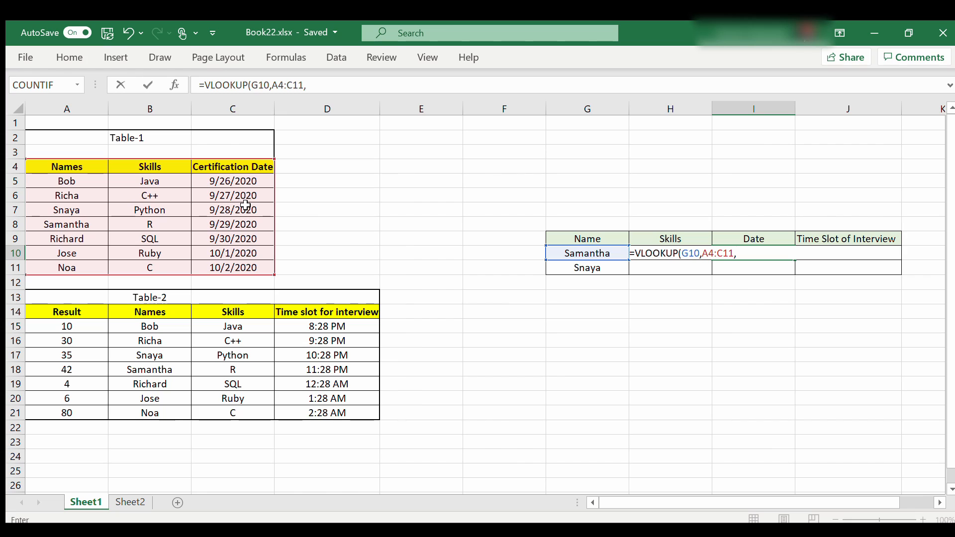
pyautogui.write(',')
pyautogui.press('BackSpace')
pyautogui.write('3,')
pyautogui.write('FALSE)')
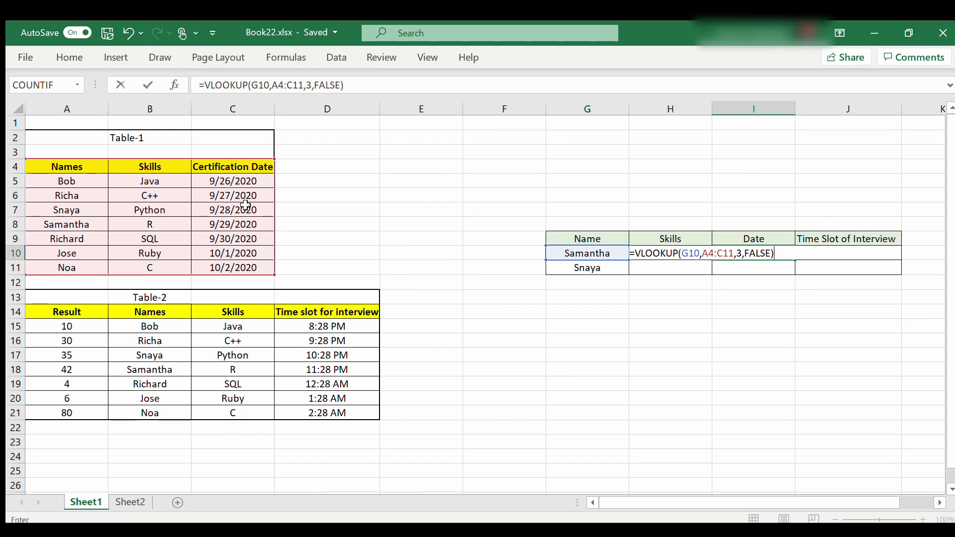
pyautogui.press('Return')
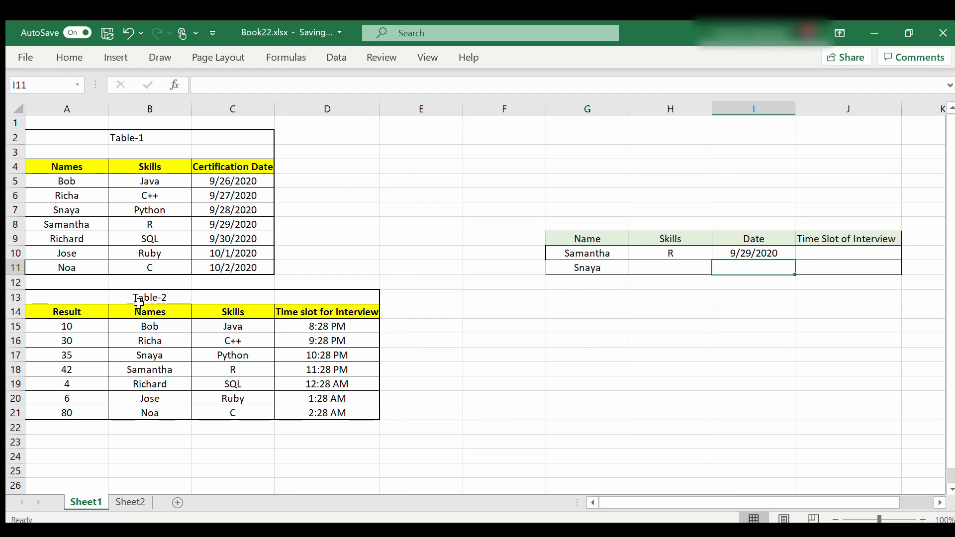
# Step: Enter =VLOOKUP(G10,B14:D21,3,FALSE) in J10 to look up the first person's interview time slot from Table-2
pyautogui.click(829, 252)
pyautogui.write('=VLOOKUP(')
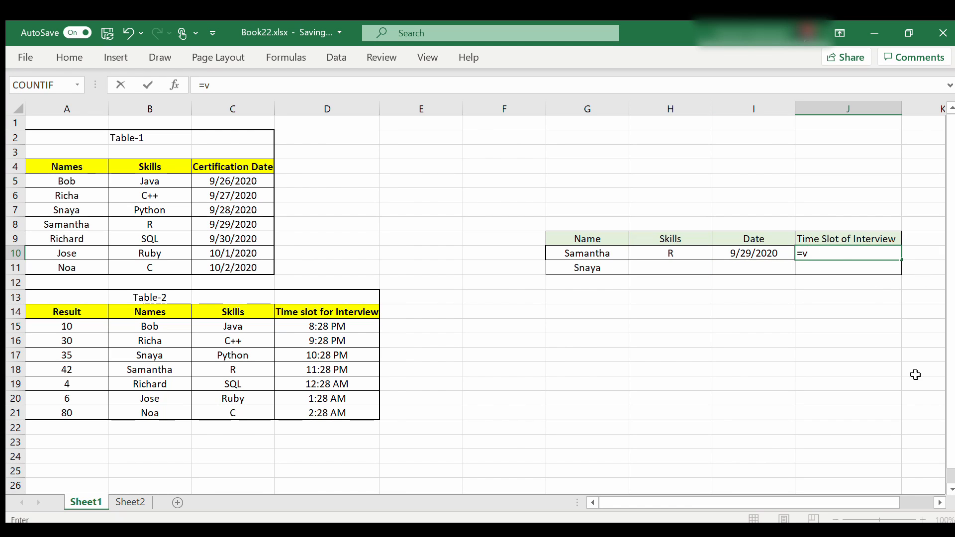
pyautogui.click(597, 255)
pyautogui.write(',')
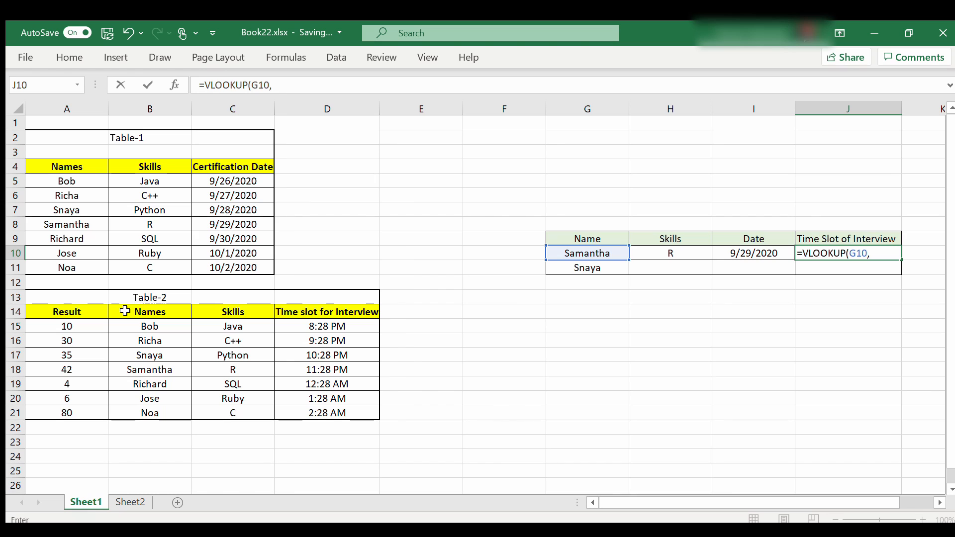
pyautogui.moveTo(122, 310); pyautogui.dragTo(350, 401)
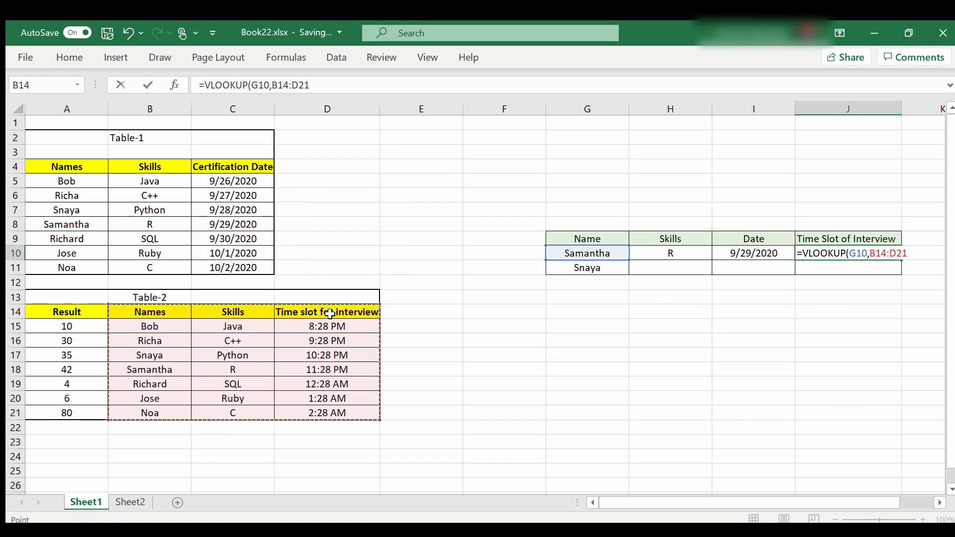
pyautogui.write(',3,')
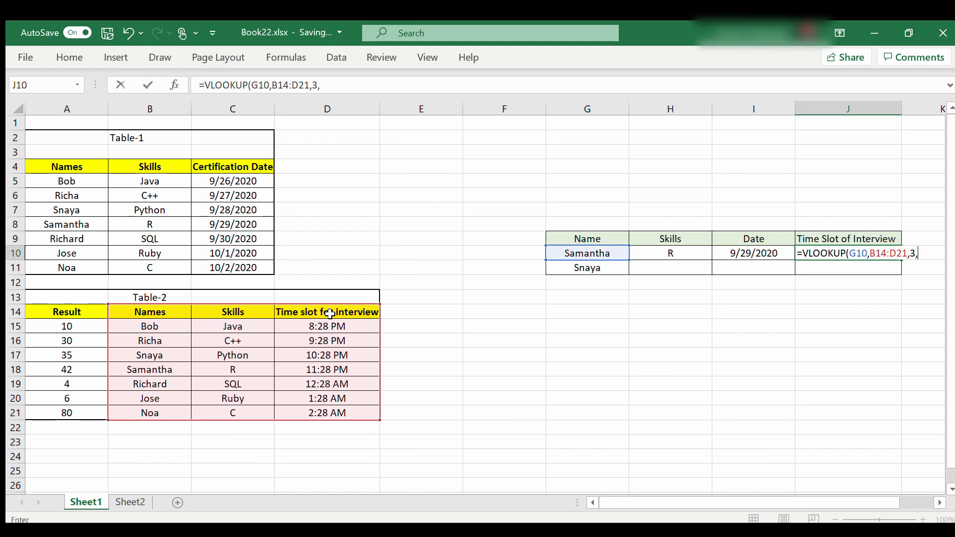
pyautogui.write('FALSE)')
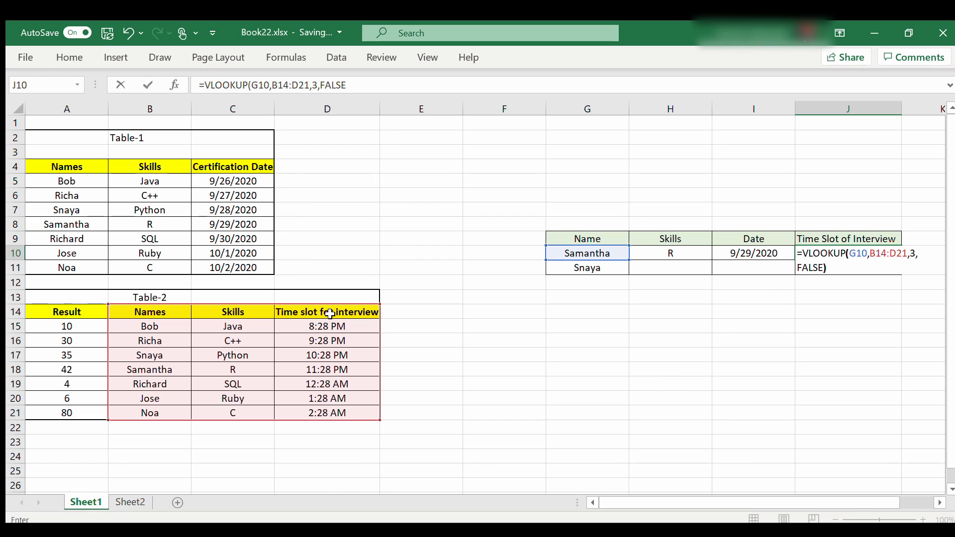
pyautogui.press('Return')
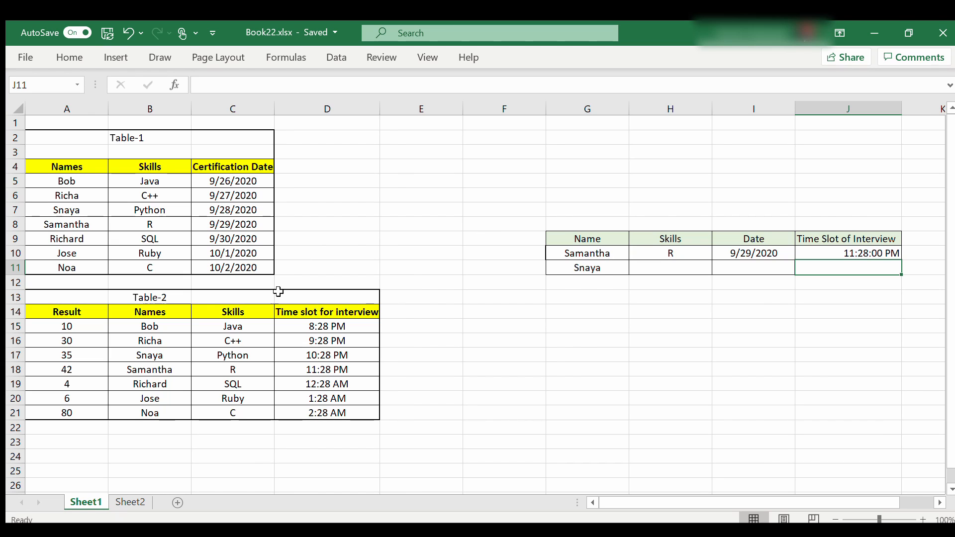
pyautogui.moveTo(582, 284); pyautogui.dragTo(576, 442)
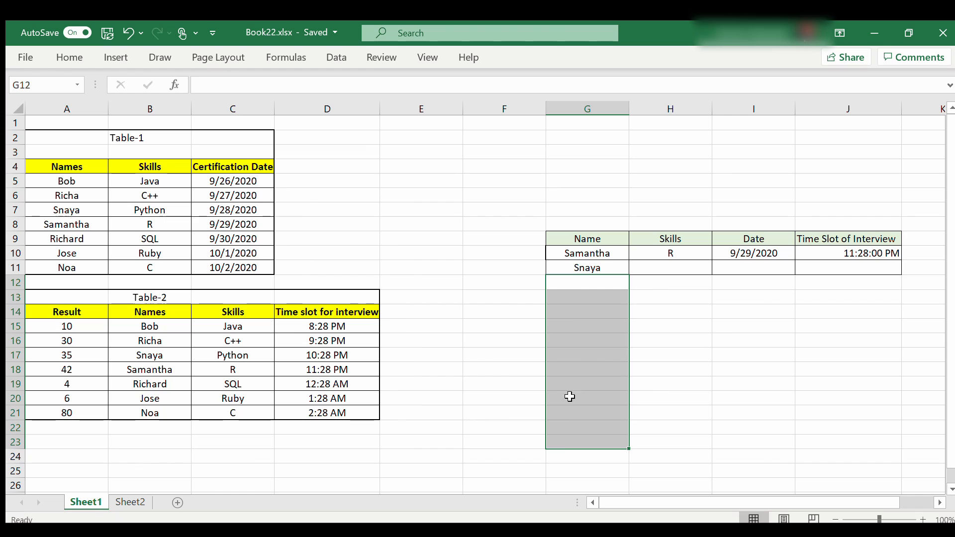
pyautogui.click(655, 295)
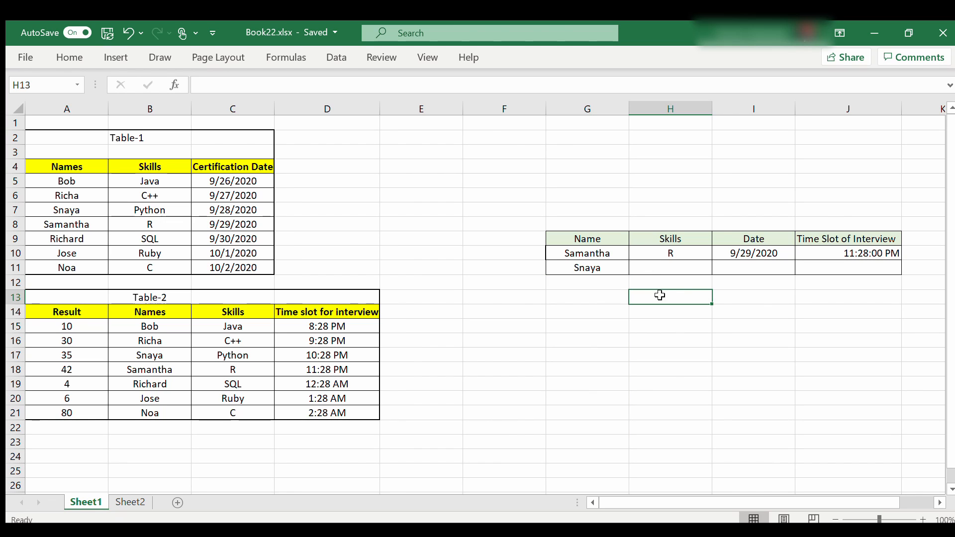
pyautogui.click(736, 295)
pyautogui.click(837, 300)
pyautogui.click(669, 326)
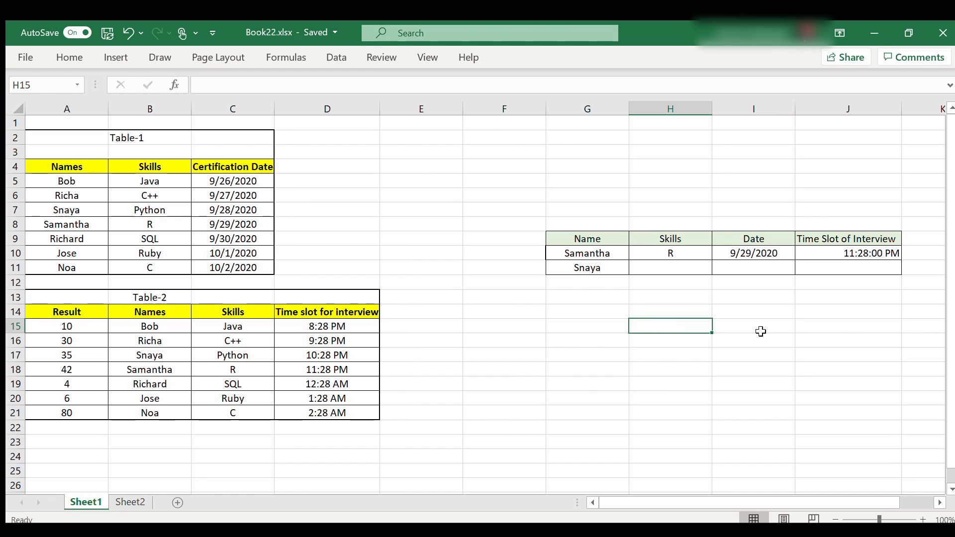
pyautogui.click(768, 330)
pyautogui.click(847, 330)
pyautogui.click(650, 357)
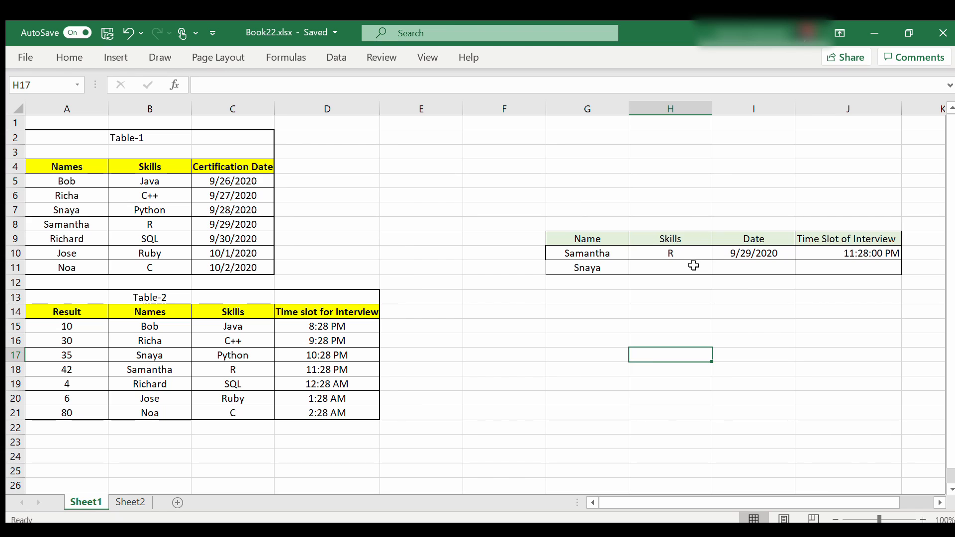
# Step: Fill the Skills, Date and Time Slot of Interview formulas in H10, I10 and J10 down to row 11
pyautogui.click(687, 252)
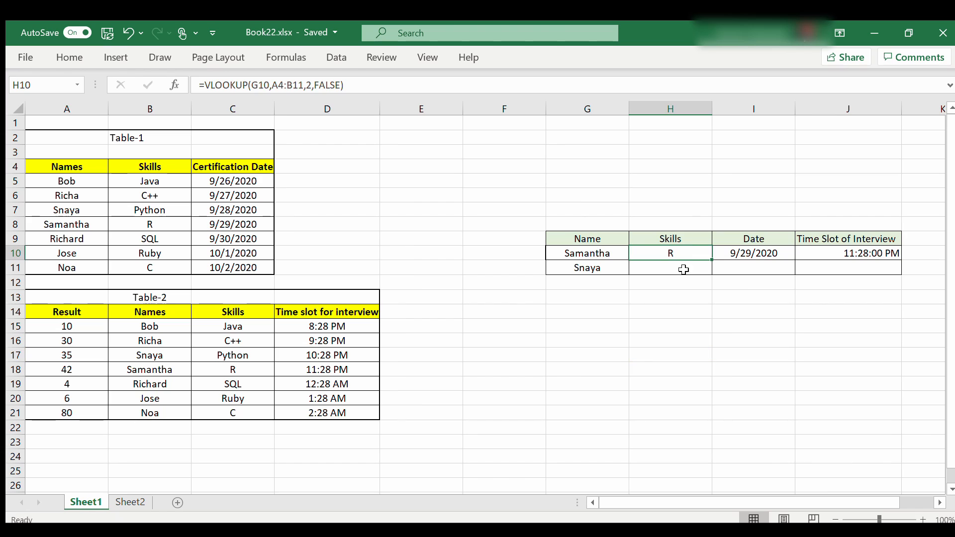
pyautogui.doubleClick(711, 259)
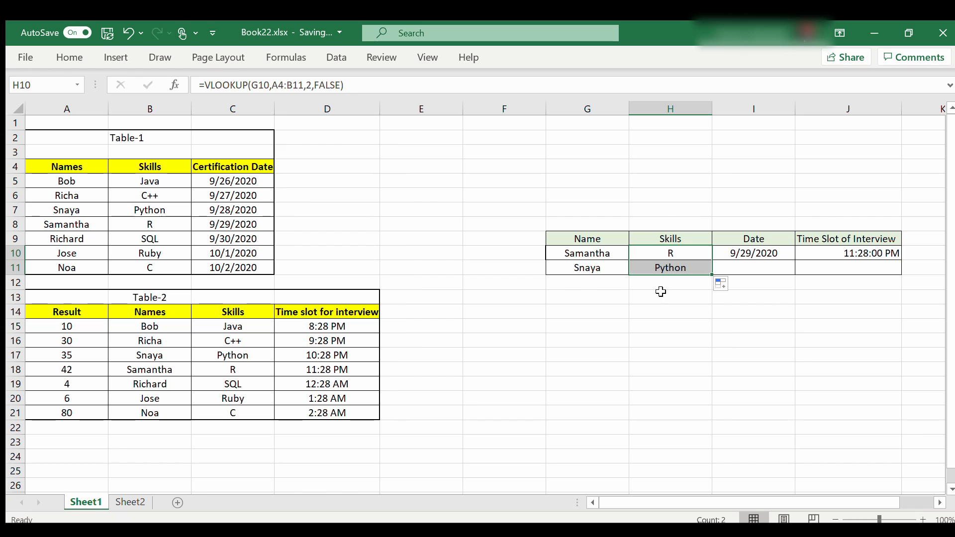
pyautogui.click(780, 249)
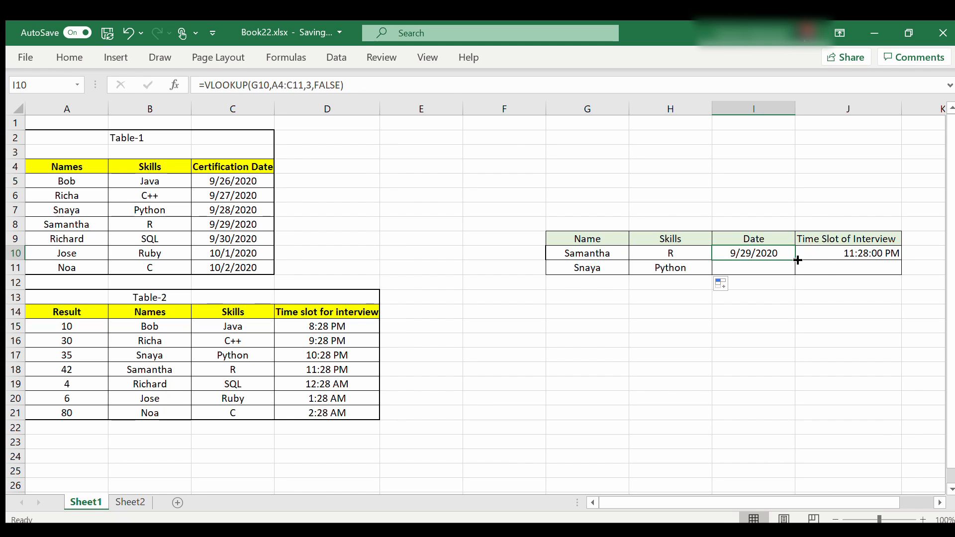
pyautogui.moveTo(795, 260); pyautogui.dragTo(795, 275)
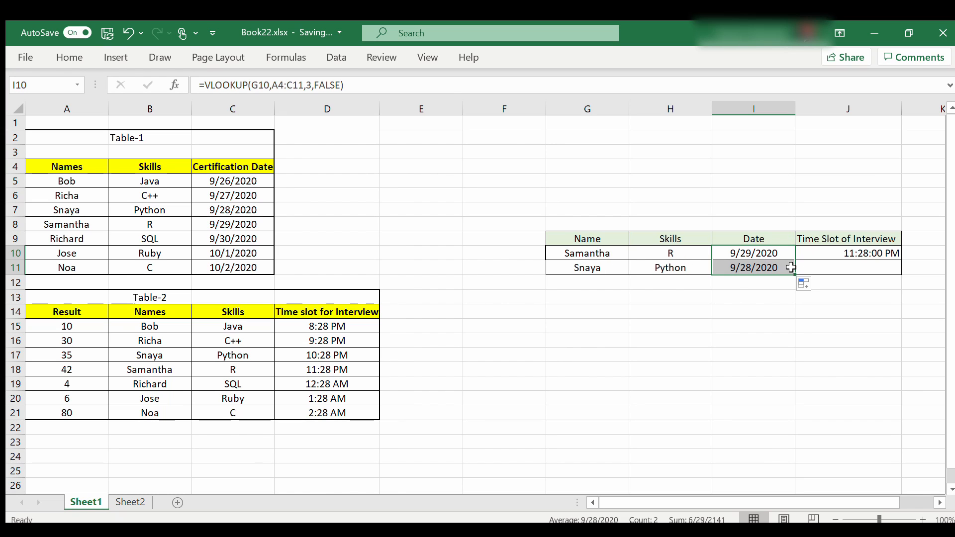
pyautogui.click(880, 253)
pyautogui.moveTo(902, 259); pyautogui.dragTo(903, 278)
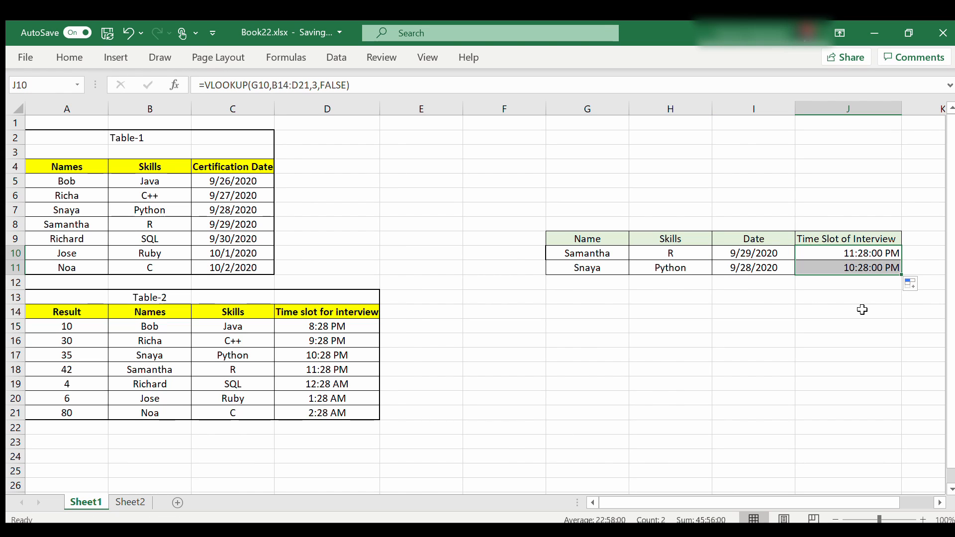
# Step: Copy the last name of Table-1 from A11 into G12 as a third entry in the summary table
pyautogui.click(863, 308)
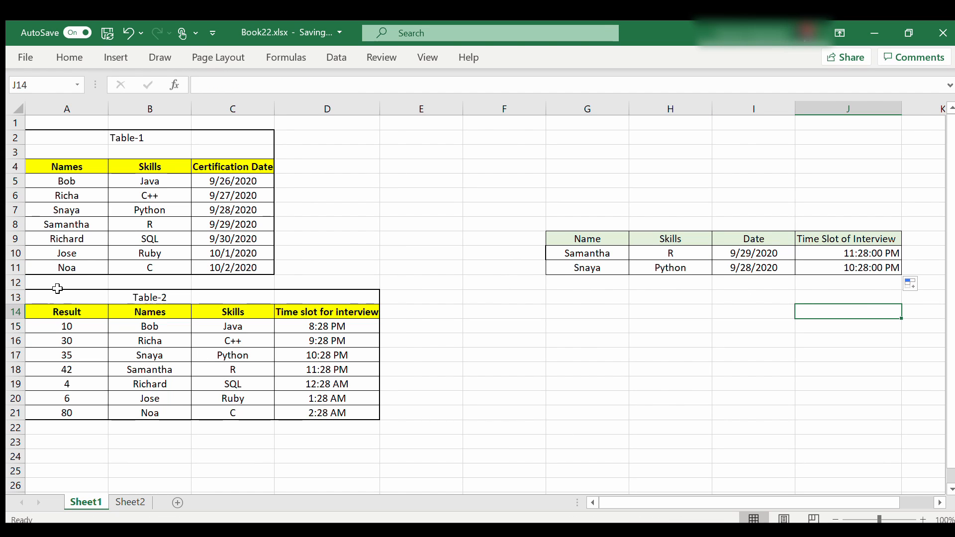
pyautogui.click(77, 267)
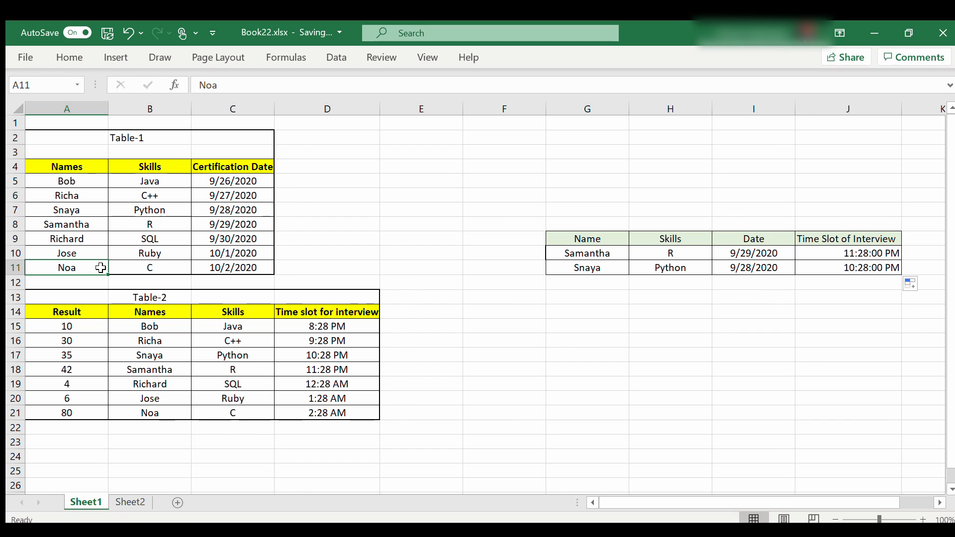
pyautogui.hotkey('ctrl', 'c')
pyautogui.click(583, 283)
pyautogui.hotkey('ctrl', 'v')
# Step: Fill the Skills, Date and Time Slot of Interview formulas in H11, I11 and J11 down to row 12
pyautogui.click(689, 266)
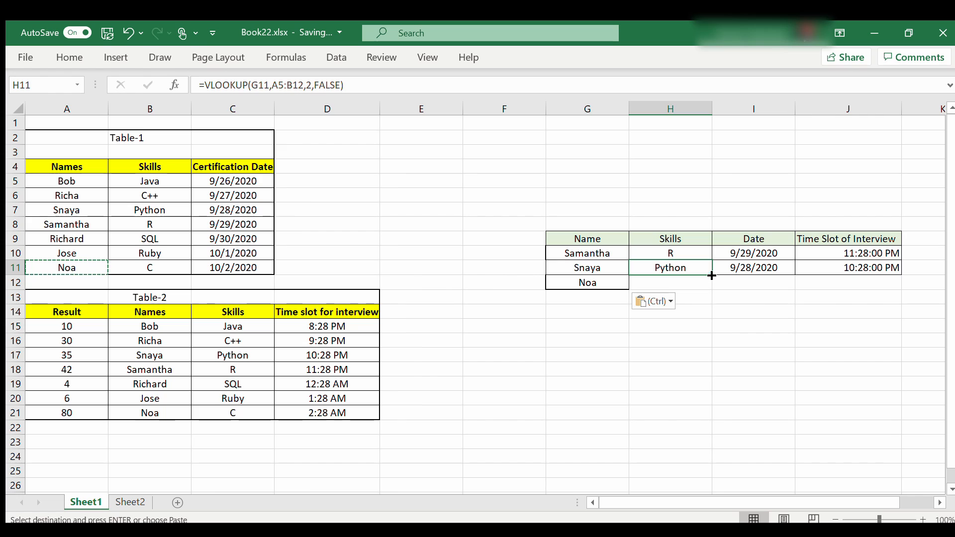
pyautogui.moveTo(712, 276); pyautogui.dragTo(713, 290)
pyautogui.click(790, 267)
pyautogui.moveTo(795, 278); pyautogui.dragTo(795, 291)
pyautogui.click(895, 271)
pyautogui.moveTo(902, 275); pyautogui.dragTo(901, 290)
pyautogui.click(850, 312)
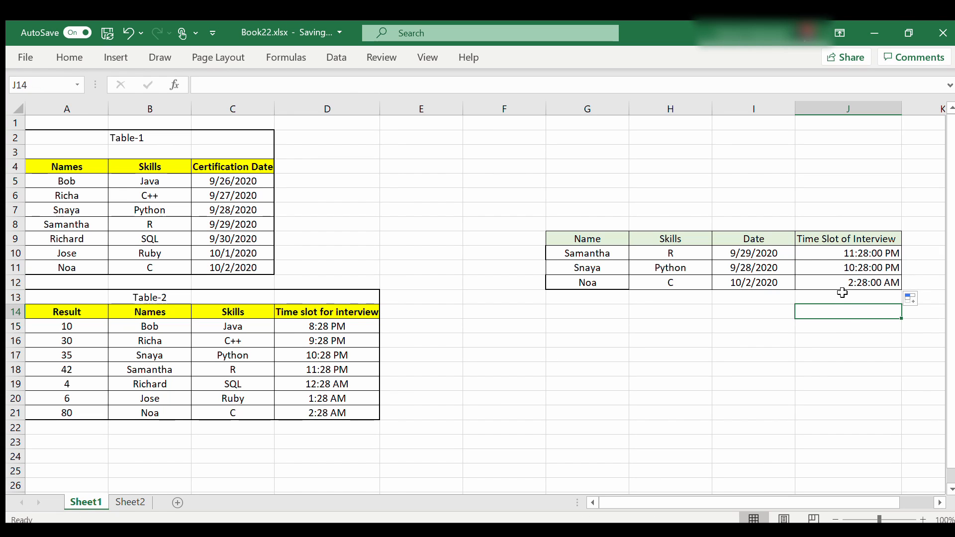
# Step: Enter a first name that is missing from both source tables in G13 of the summary table
pyautogui.click(607, 298)
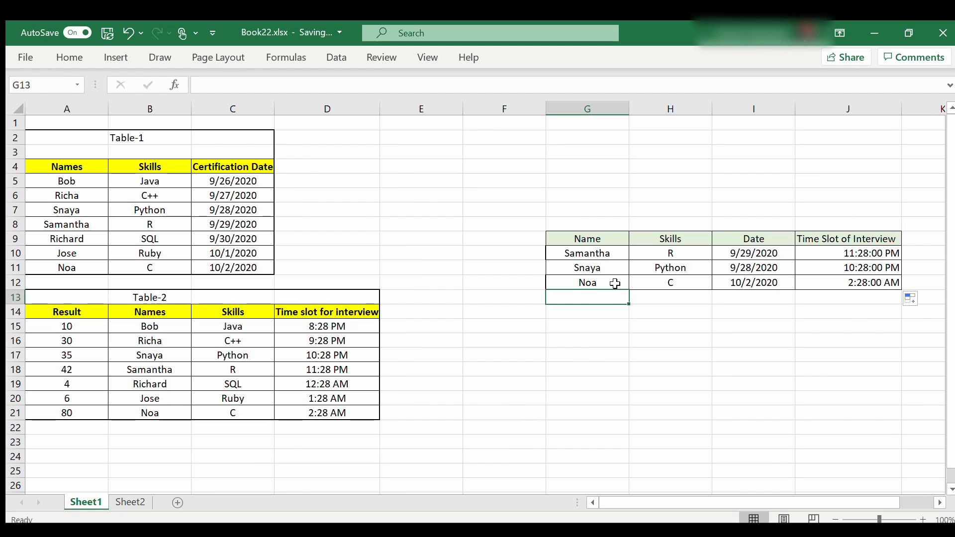
pyautogui.write('Pri')
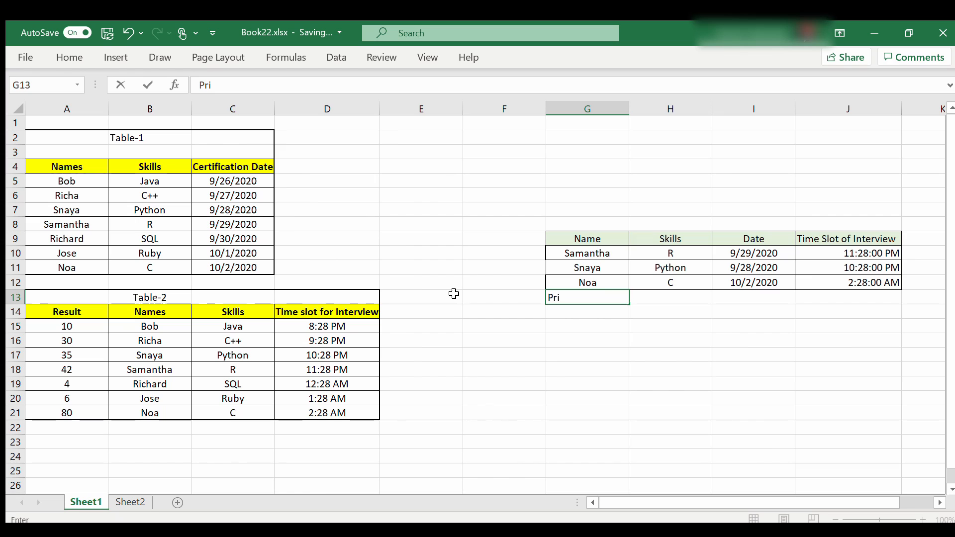
pyautogui.click(611, 313)
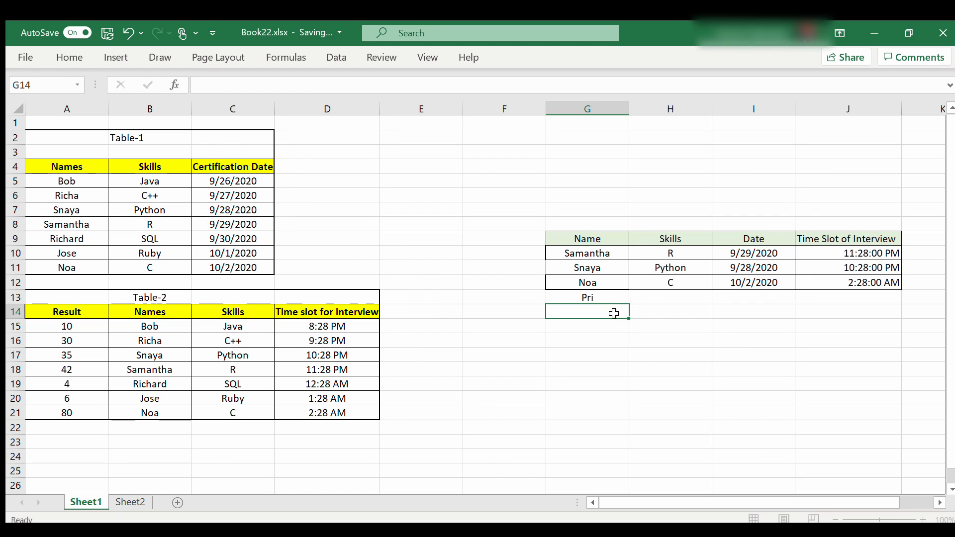
# Step: Fill the Skills, Date and Time Slot of Interview formulas in H12, I12 and J12 down to row 13
pyautogui.click(662, 297)
pyautogui.click(699, 284)
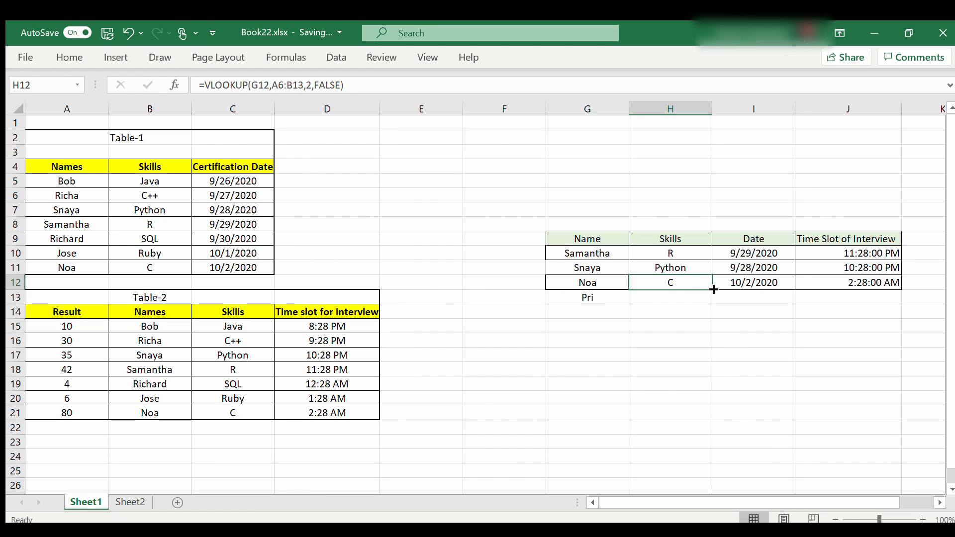
pyautogui.moveTo(713, 289); pyautogui.dragTo(721, 300)
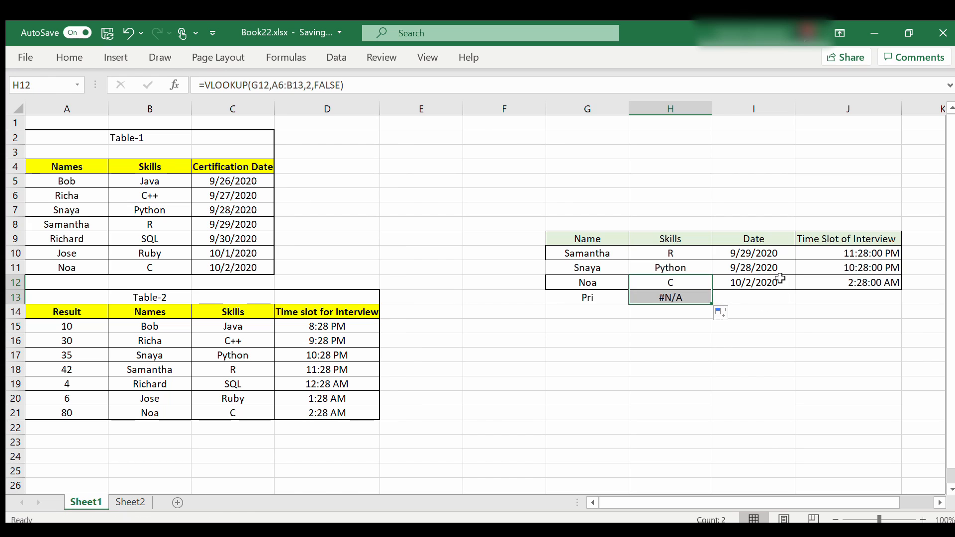
pyautogui.click(790, 286)
pyautogui.moveTo(796, 292); pyautogui.dragTo(796, 302)
pyautogui.click(875, 281)
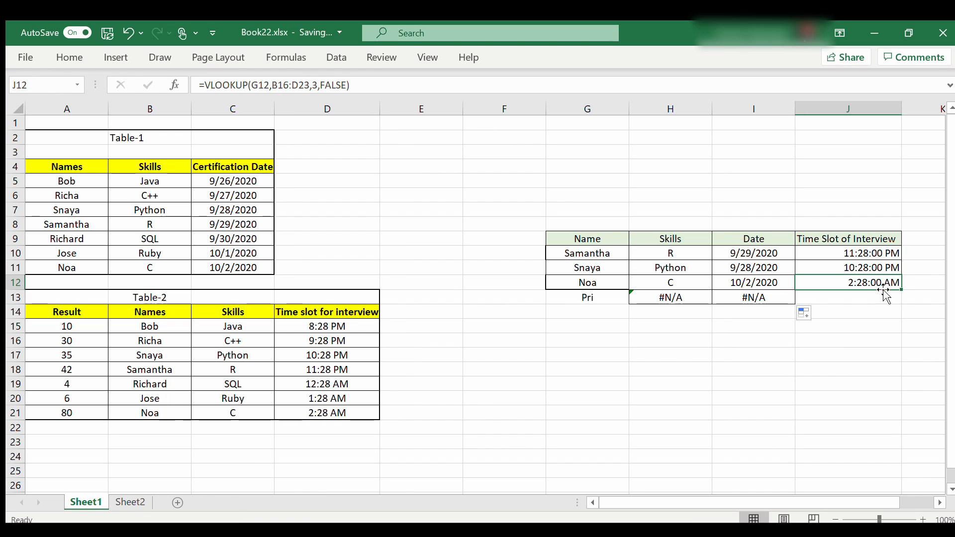
pyautogui.moveTo(904, 291)
pyautogui.mouseDown()
pyautogui.moveTo(884, 303)
pyautogui.moveTo(900, 299)
pyautogui.mouseUp()
pyautogui.click(838, 326)
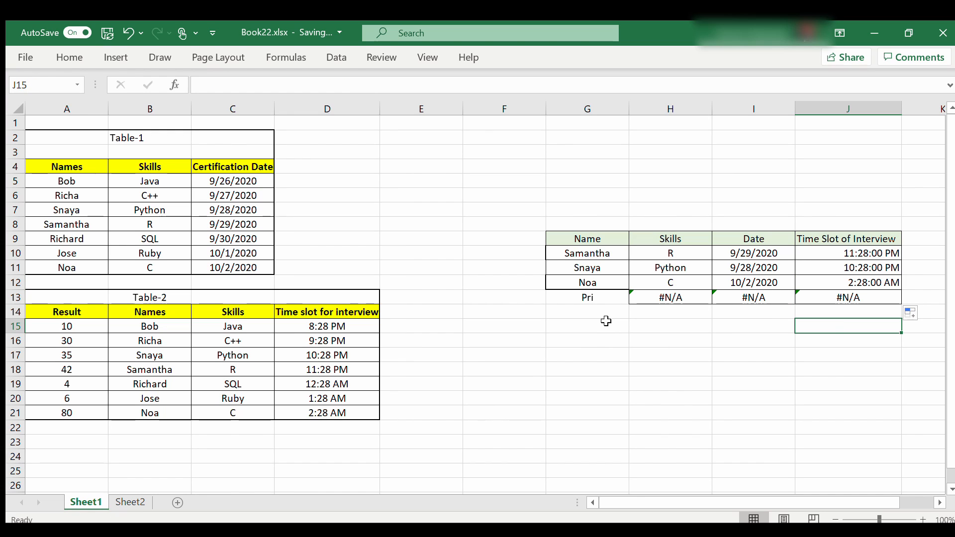
pyautogui.click(594, 297)
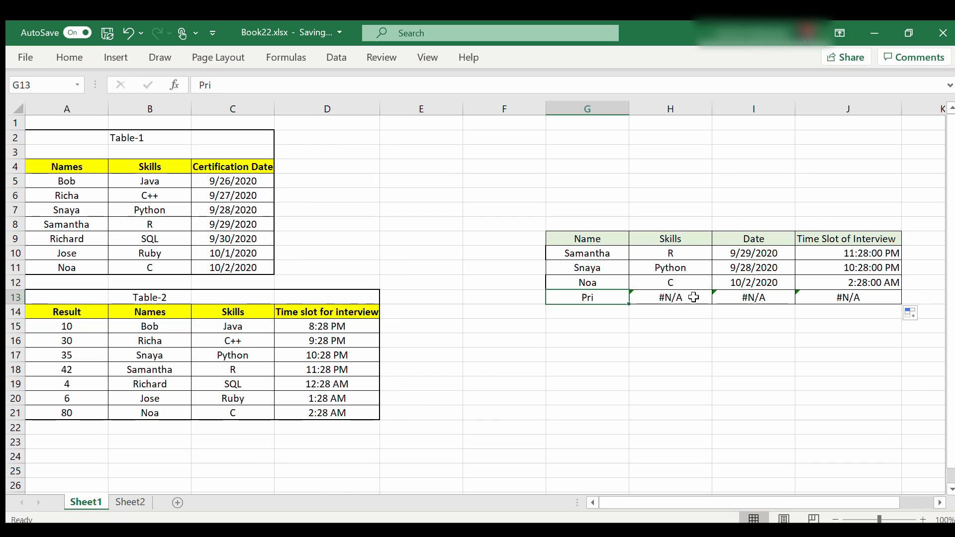
pyautogui.click(693, 340)
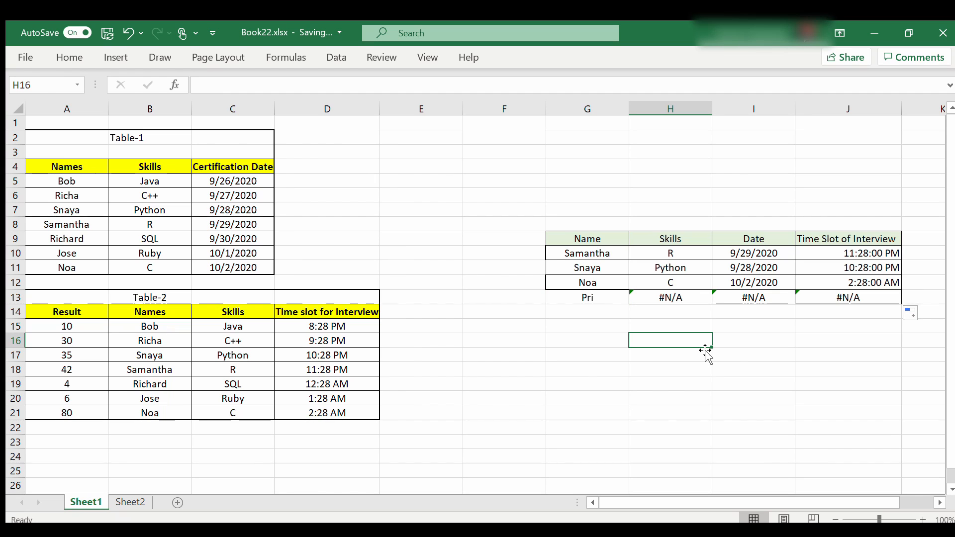